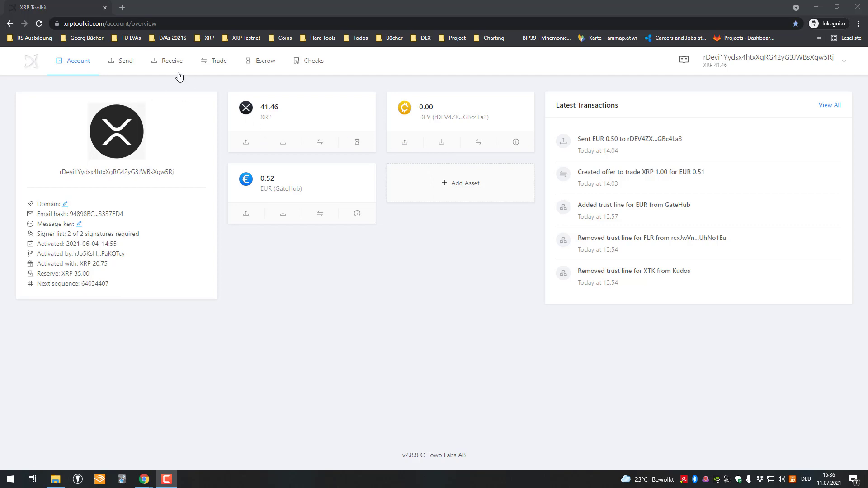
Open the Trade page with the XRP-USD order book, price chart and trade history.
left_click(216, 63)
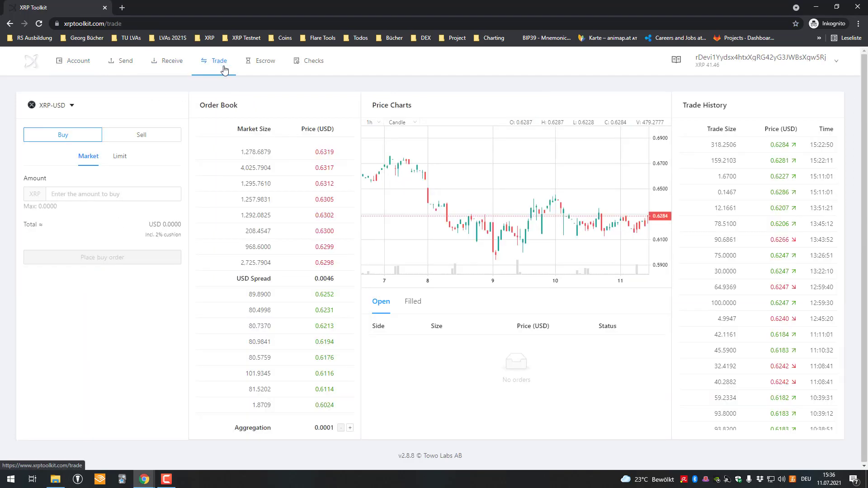
Change the pair's quote currency to EUR (GateHub), making the market XRP-EUR.
left_click(72, 105)
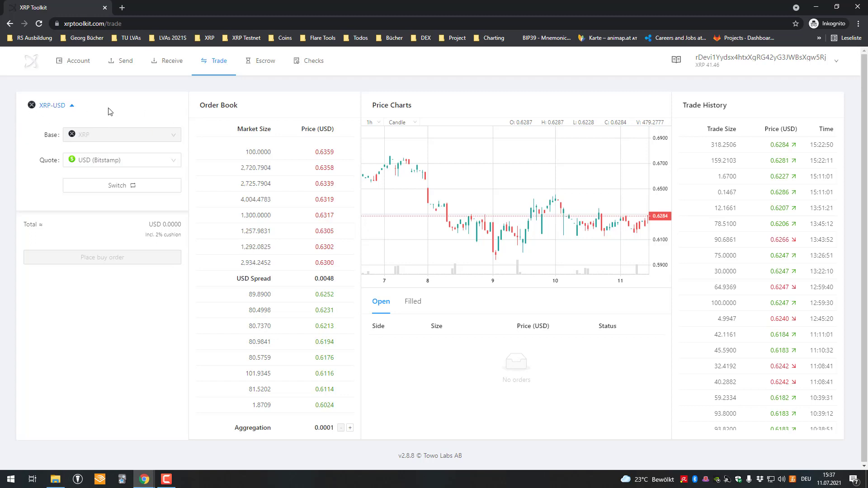
left_click(117, 162)
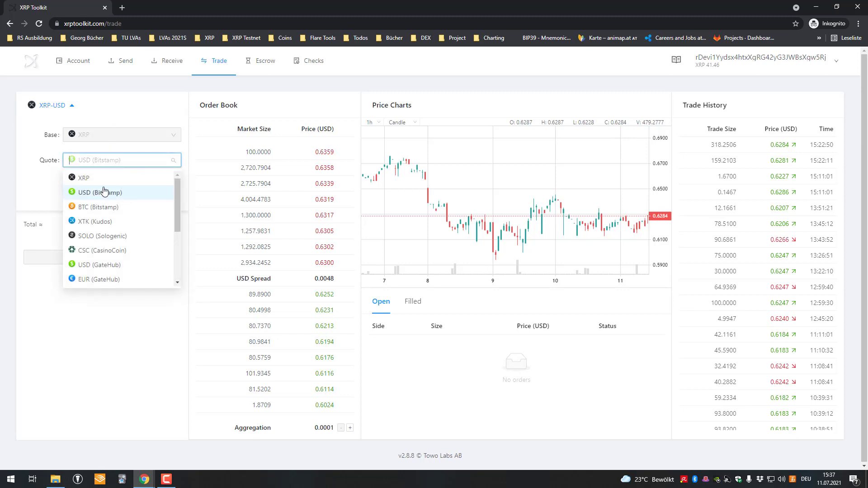
mouse_move(118, 195)
scroll(124, 226, "down", 3)
scroll(126, 219, "up", 3)
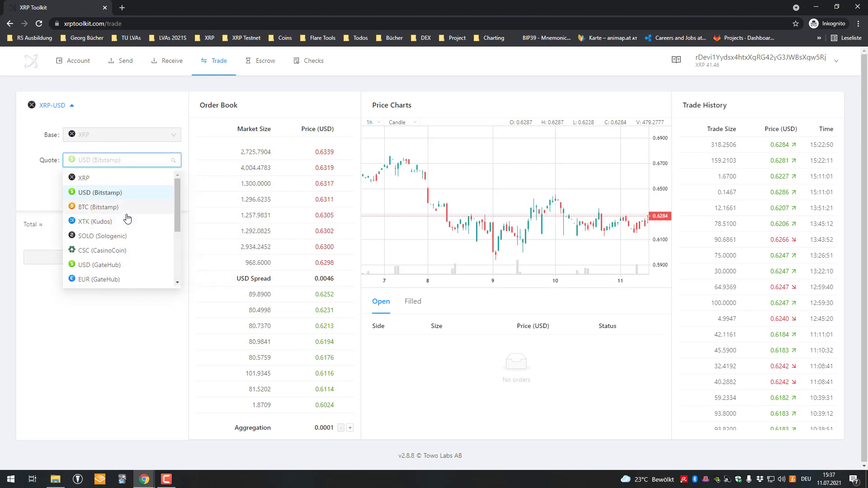
type("eur")
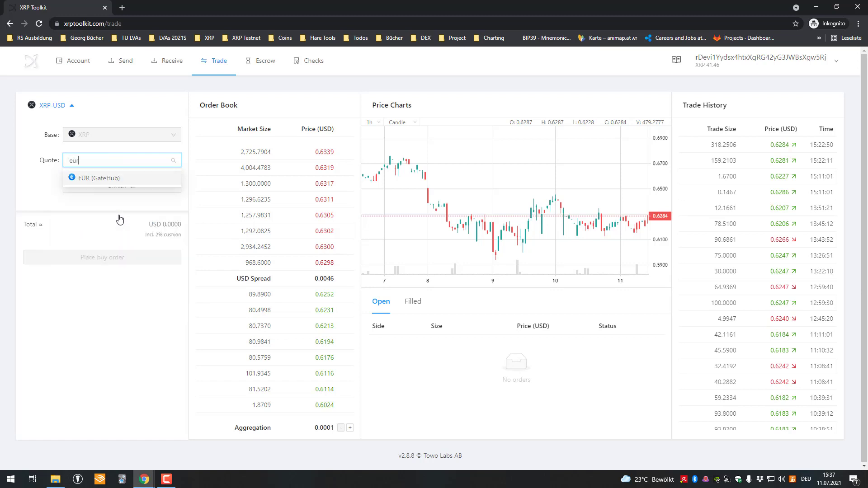
left_click(111, 181)
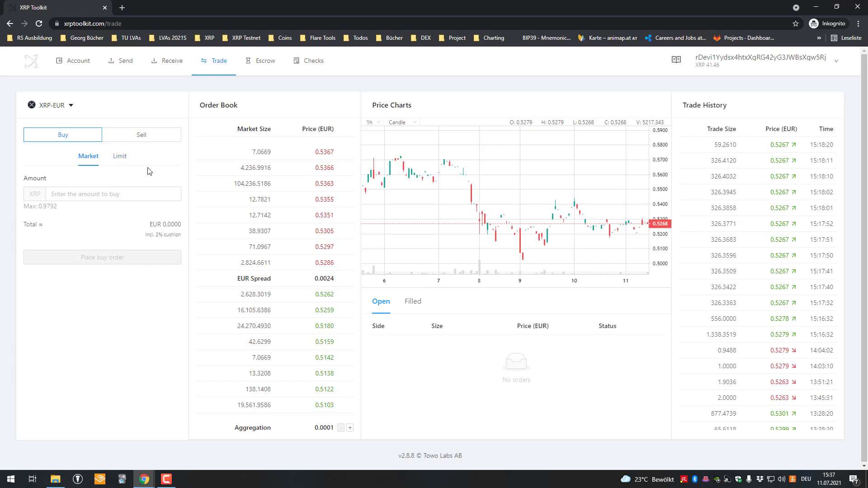
Switch the XRP-EUR order form to Sell and put the cursor in the Amount field.
left_click(155, 135)
left_click(125, 194)
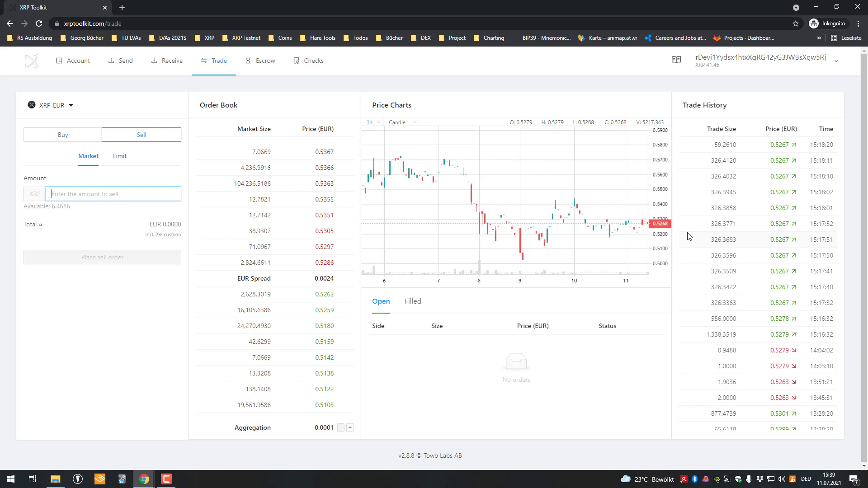
scroll(507, 249, "down", 3)
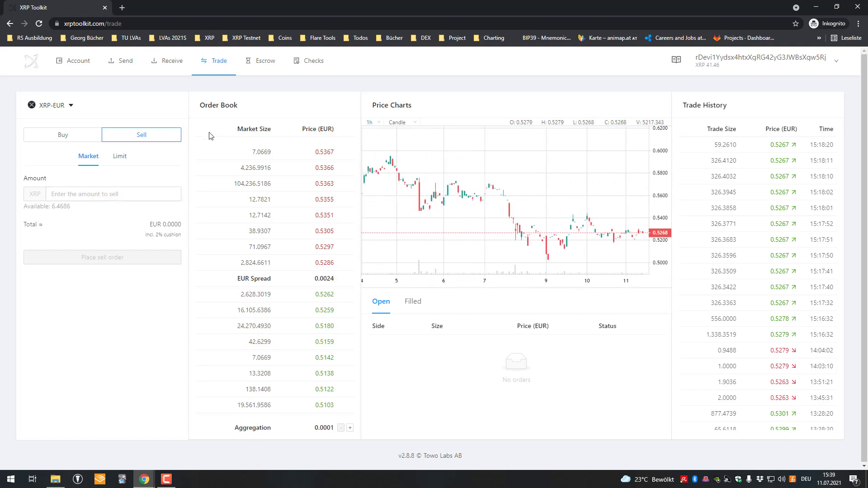
left_click(80, 61)
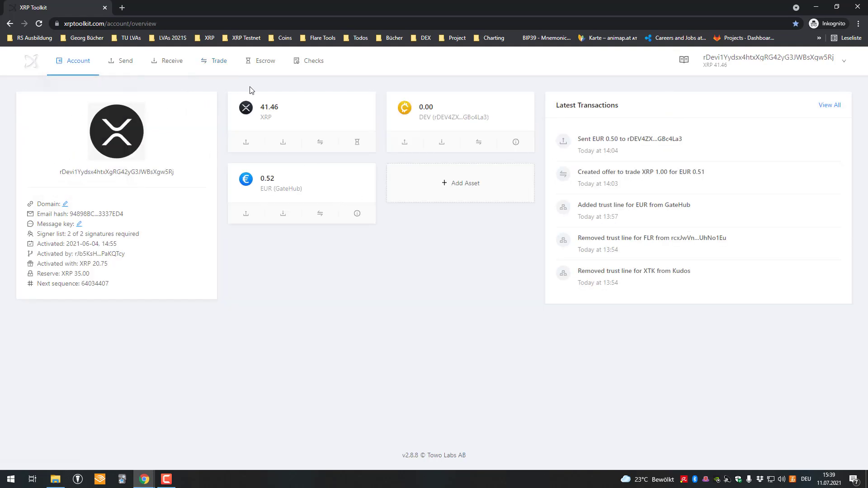
left_click(264, 61)
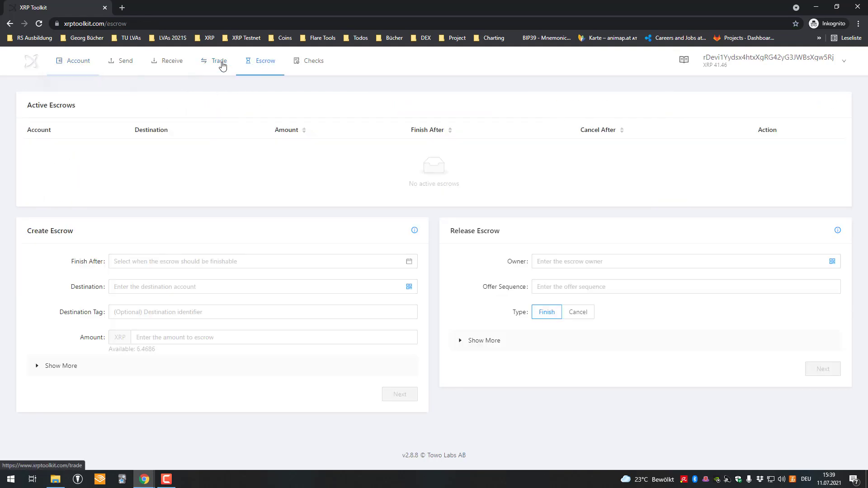
left_click(210, 63)
left_click(53, 106)
left_click(101, 159)
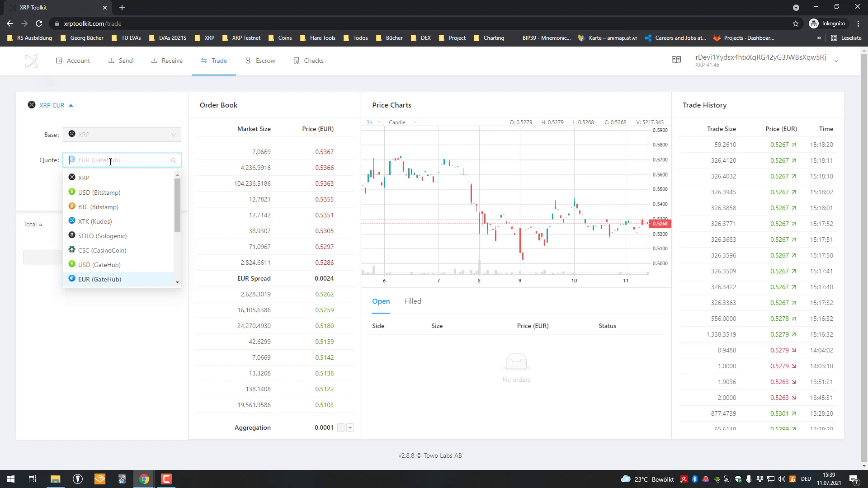
type("usd")
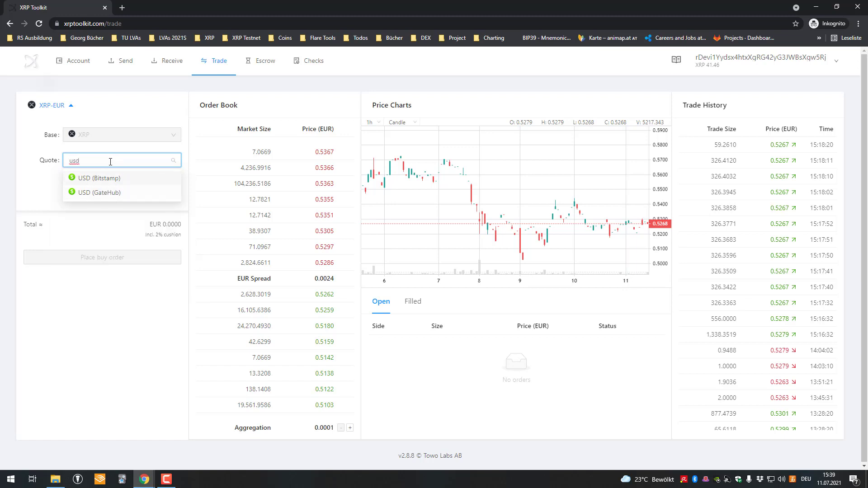
key("BackSpace")
key("BackSpace")
key("BackSpace")
type("eur")
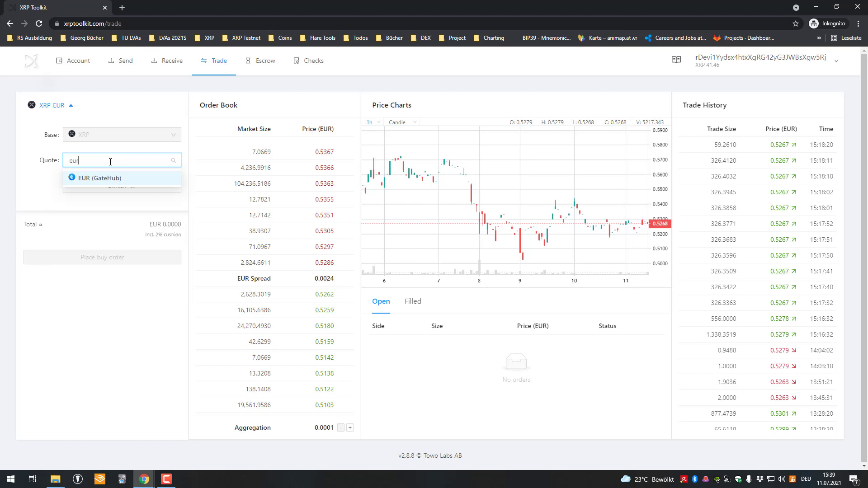
key("Return")
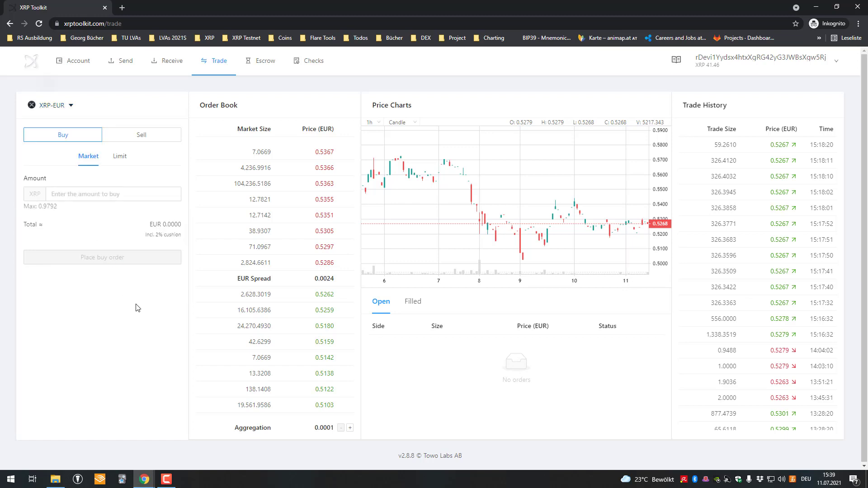
Fill in a Limit sell order of 10 XRP at 3 EUR, totalling 30 EUR.
left_click(142, 137)
left_click(120, 158)
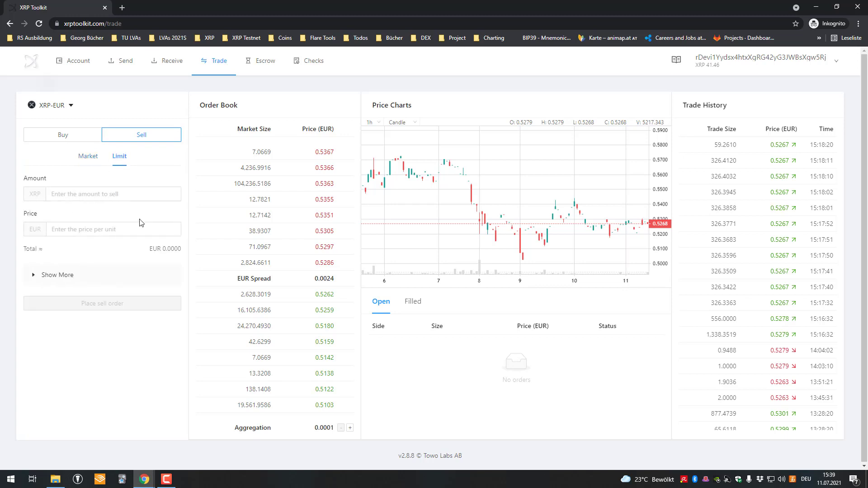
left_click(92, 233)
left_click(83, 194)
type("10")
key("Tab")
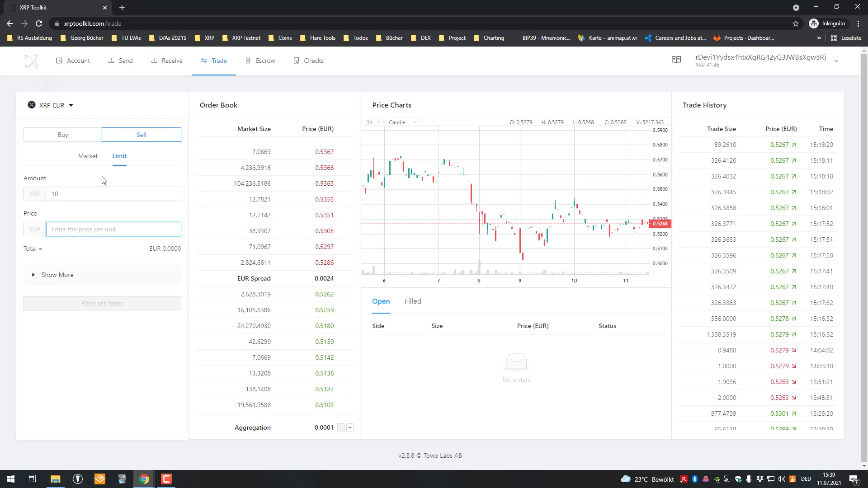
type("3")
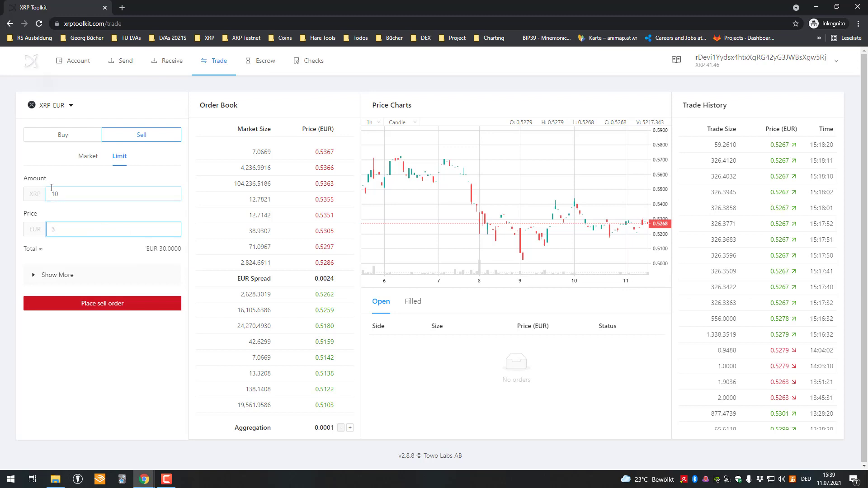
double_click(67, 194)
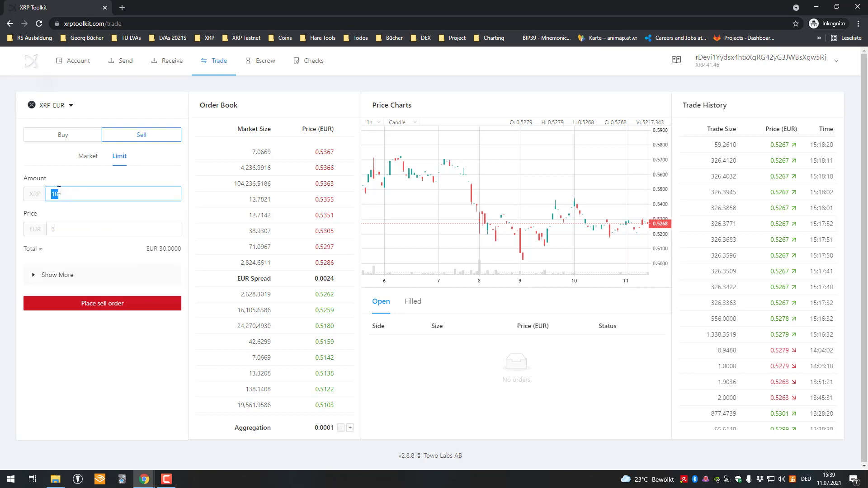
left_click(82, 226)
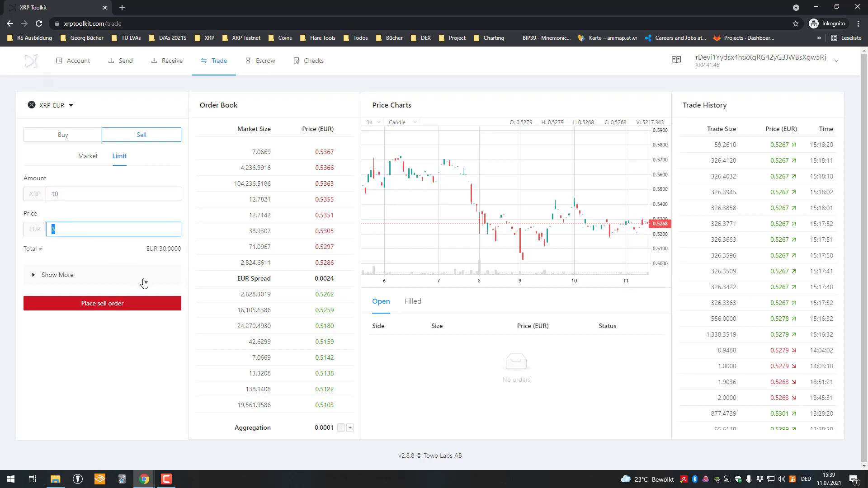
Place the 10 XRP at 3 EUR limit sell order and confirm the Offer Create transaction.
left_click(126, 303)
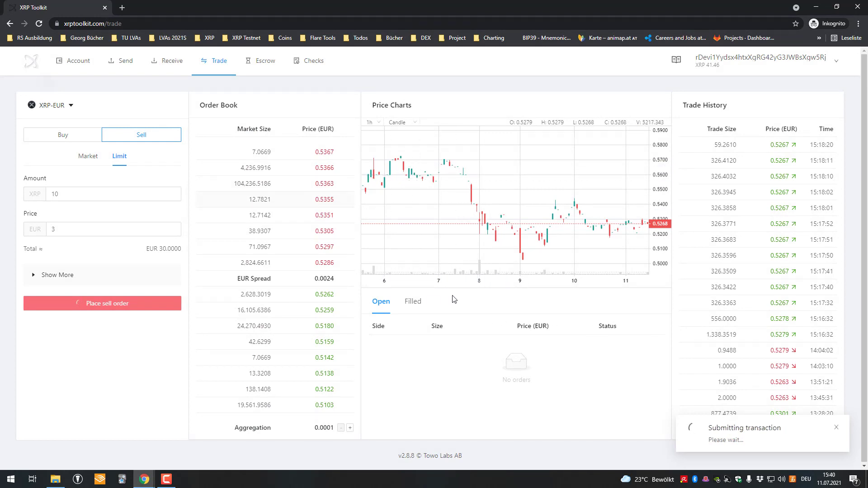
mouse_move(604, 345)
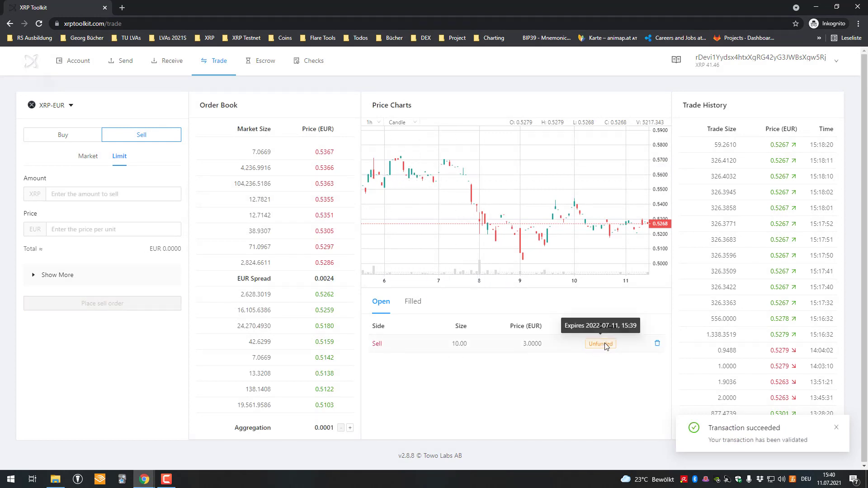
left_click(79, 61)
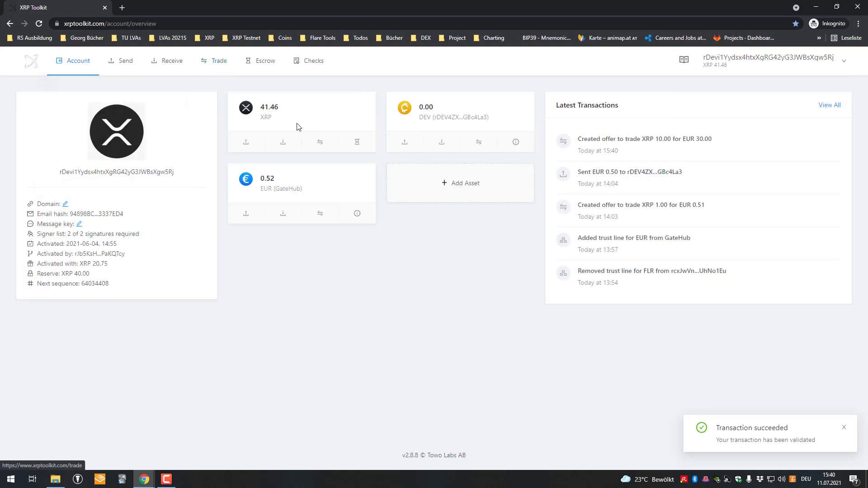
mouse_move(274, 105)
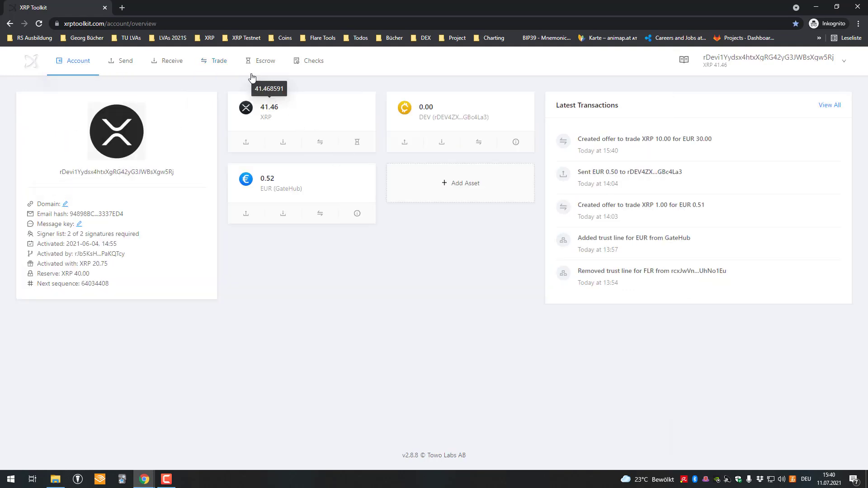
left_click(213, 60)
mouse_move(606, 346)
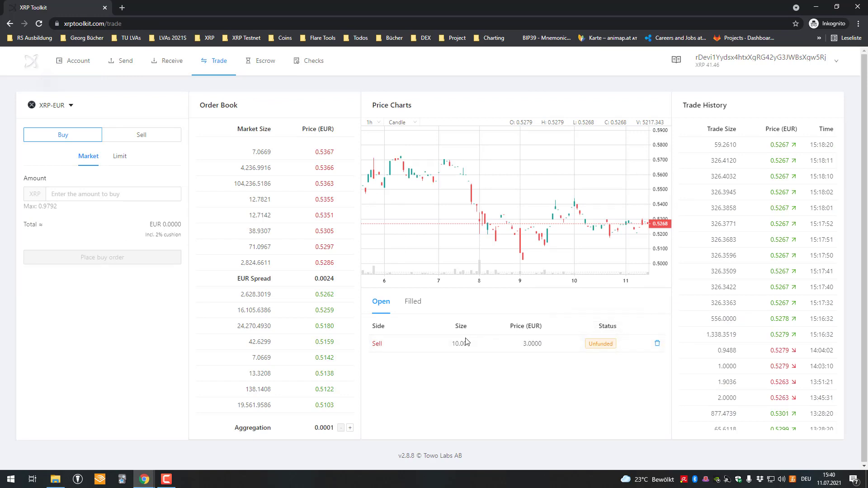
Cancel the unfunded 10 XRP sell order and set the order form back to Sell.
left_click(657, 346)
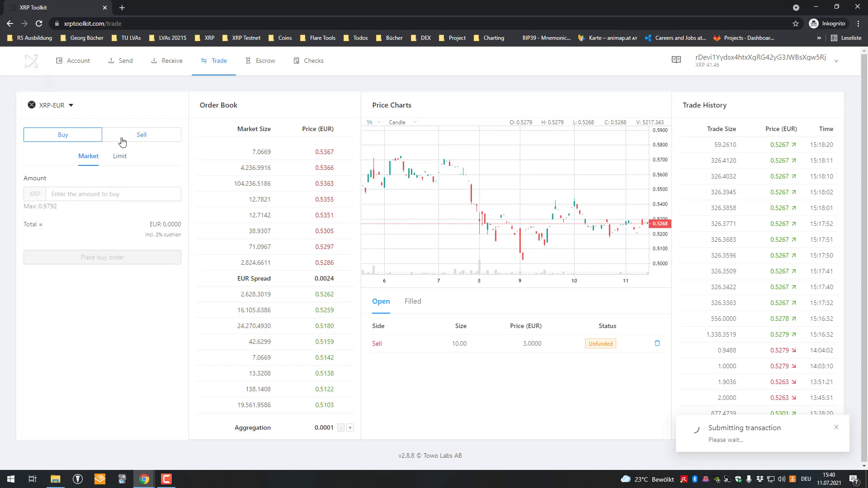
left_click(136, 140)
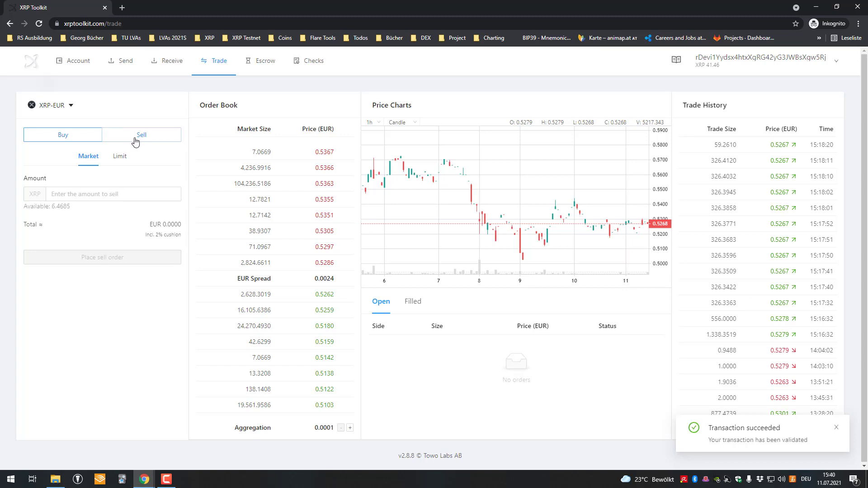
Enter a Limit sell of 5 XRP at 5 EUR and submit it for signing in Xumm.
left_click(73, 136)
left_click(119, 136)
left_click(85, 195)
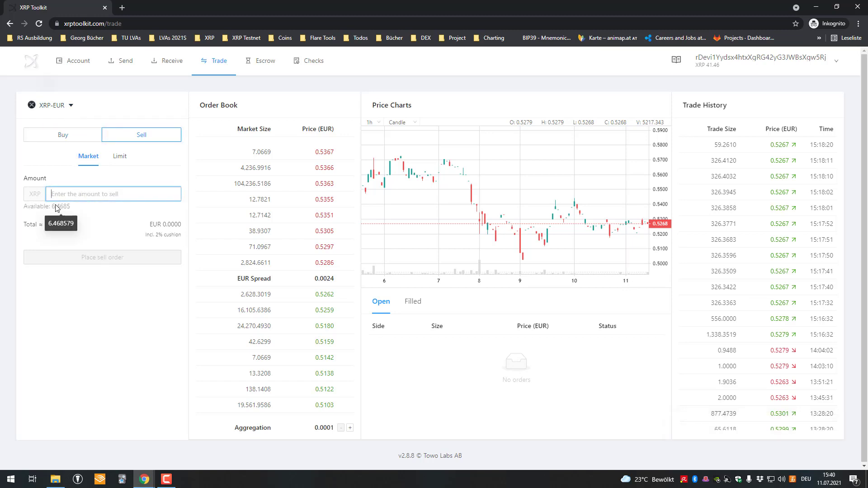
type("5")
left_click(120, 157)
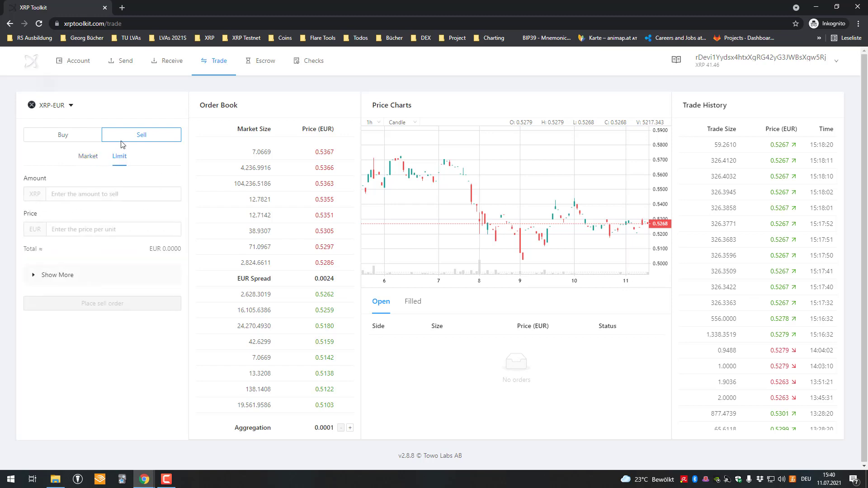
left_click(90, 198)
left_click(93, 228)
left_click(89, 195)
type("5")
left_click(94, 229)
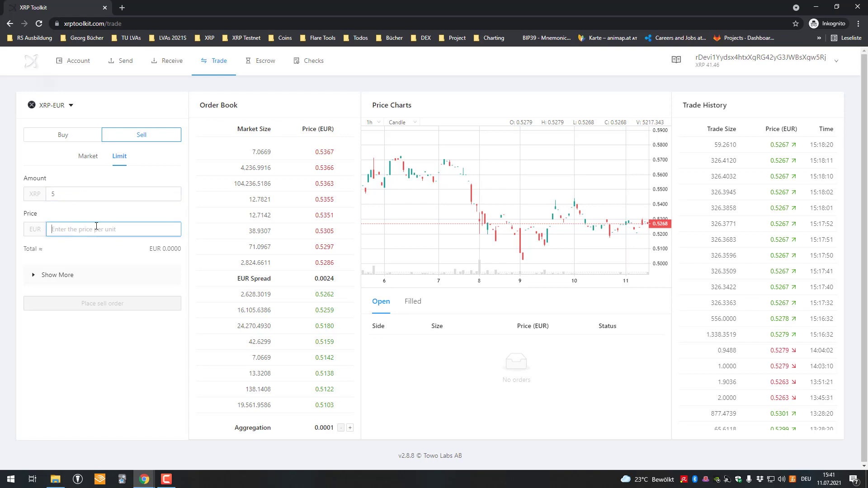
type("5")
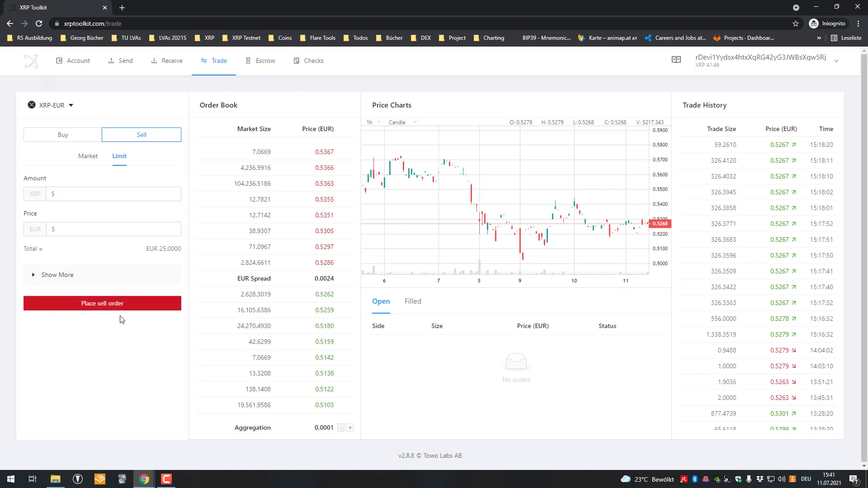
left_click(130, 304)
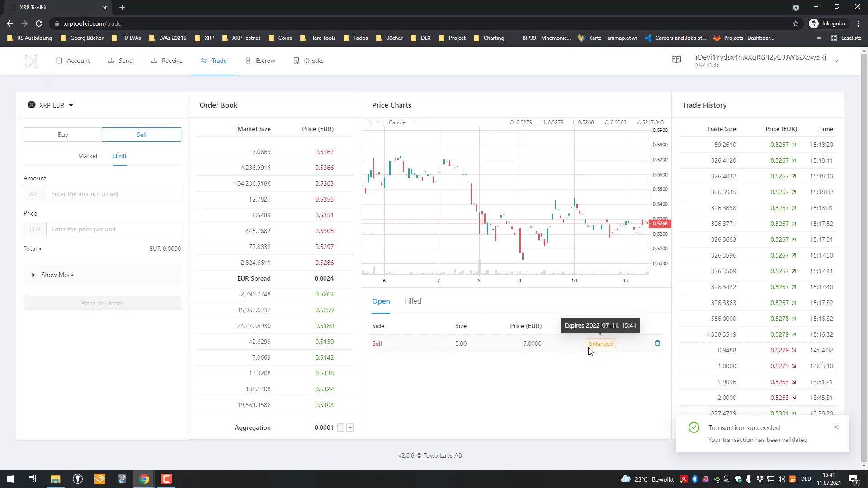
Cancel the Sell 5.00 @ 5.0000 open order with an Offer Cancel transaction.
left_click(657, 345)
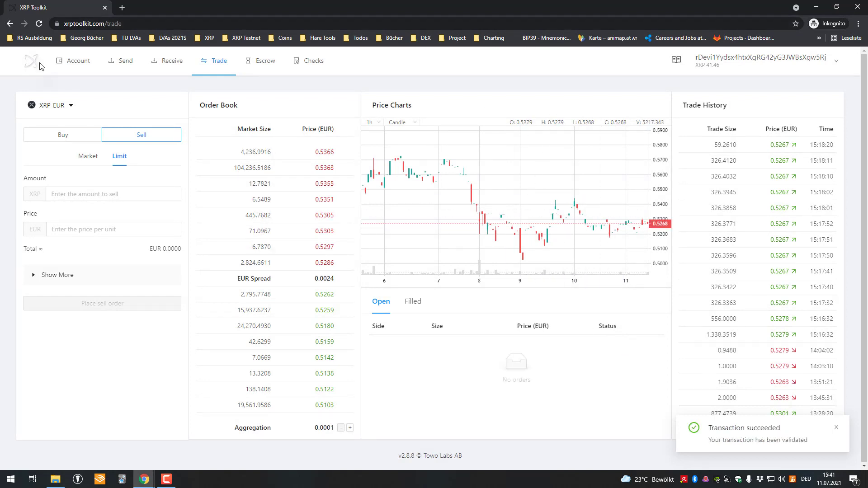
Look through the Account, Send and Escrow pages before returning to the Trade page.
left_click(77, 56)
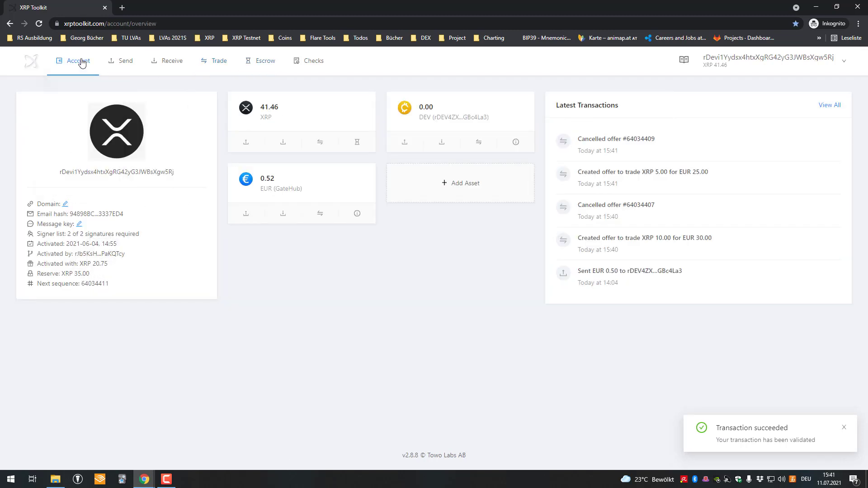
left_click(126, 62)
left_click(85, 61)
left_click(258, 61)
left_click(219, 63)
Enter a Limit sell of 1 XRP at 5 EUR and submit it for signing.
left_click(118, 136)
left_click(120, 158)
left_click(104, 196)
type("11")
key("BackSpace")
left_click(91, 229)
type("5")
left_click(120, 304)
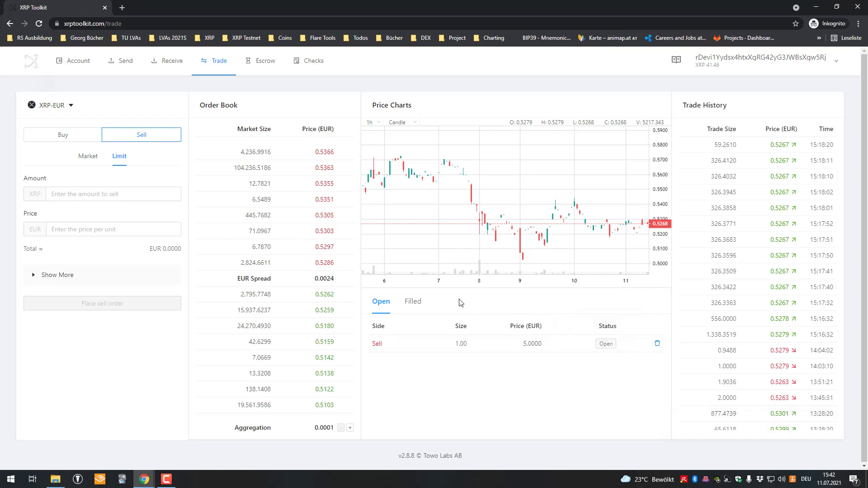
Point out the open order's 1.00 size and 5.0000 price, then show the account balances.
double_click(521, 345)
double_click(460, 344)
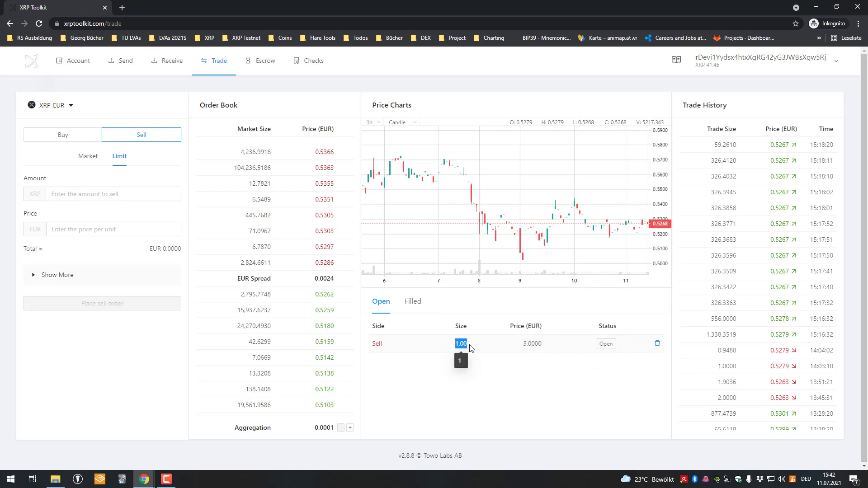
double_click(532, 344)
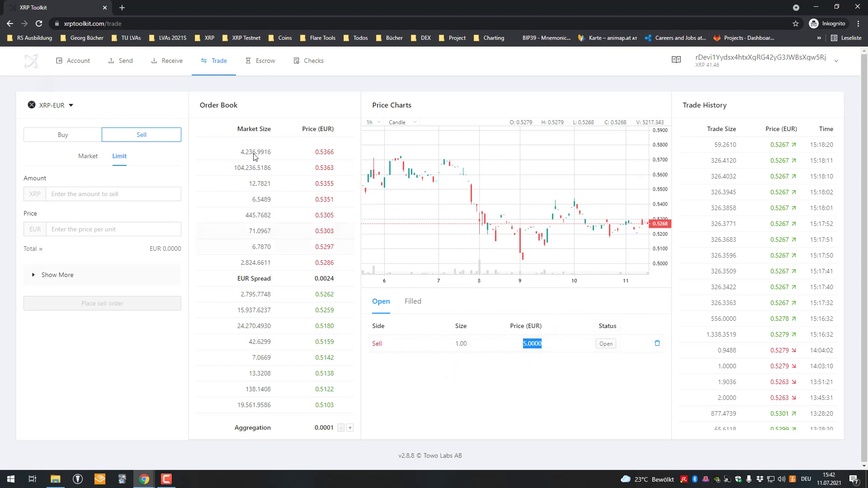
left_click(77, 62)
left_click_drag(355, 193, 277, 106)
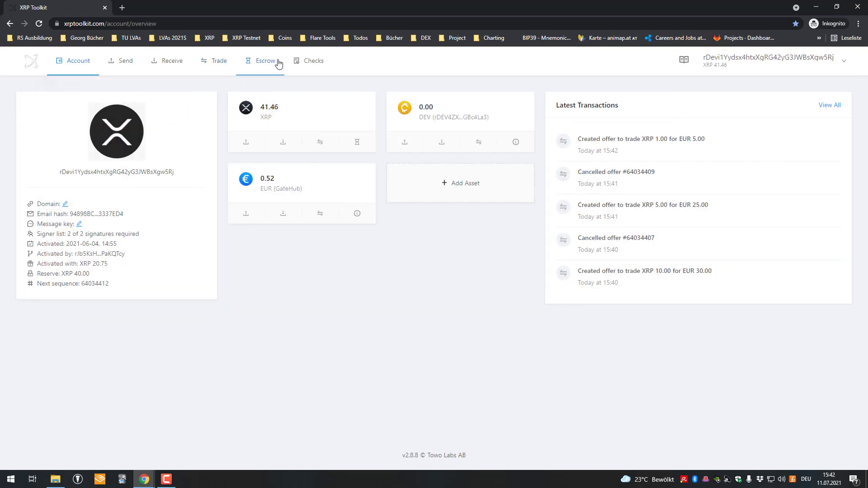
Return to the XRP-EUR trade page, zoom out the price chart, and put the buy form in Limit mode.
left_click(211, 63)
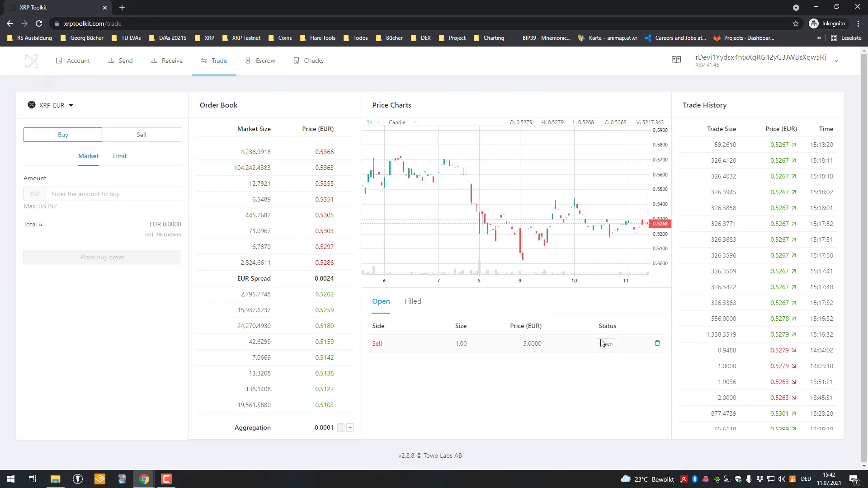
mouse_move(601, 342)
scroll(429, 233, "down", 3)
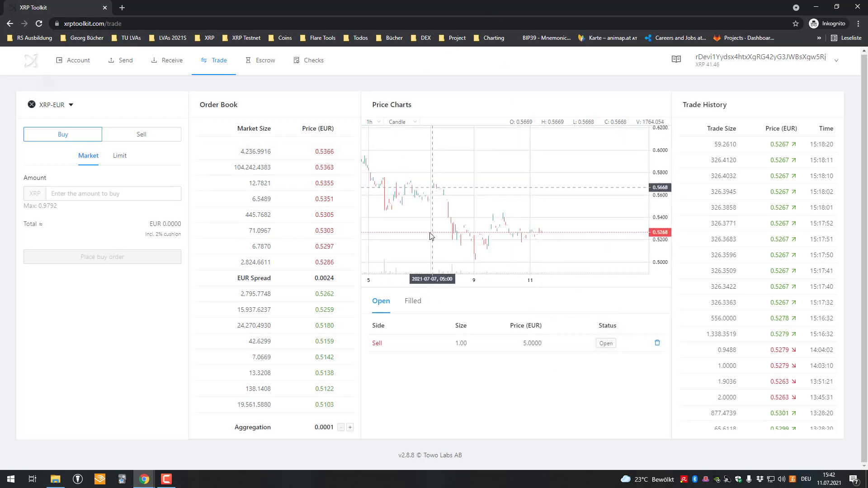
scroll(430, 233, "down", 3)
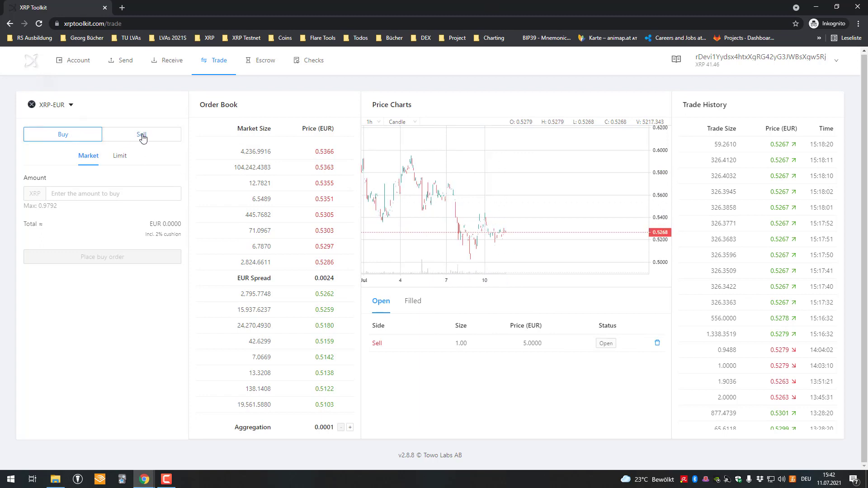
left_click(126, 156)
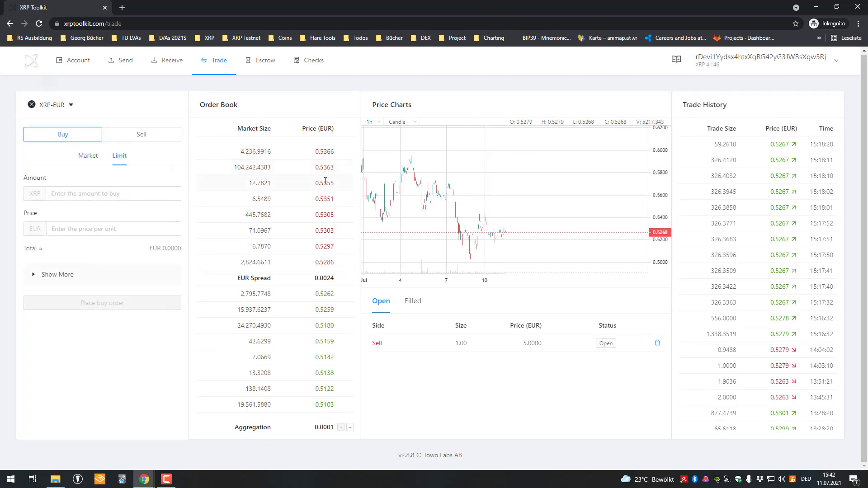